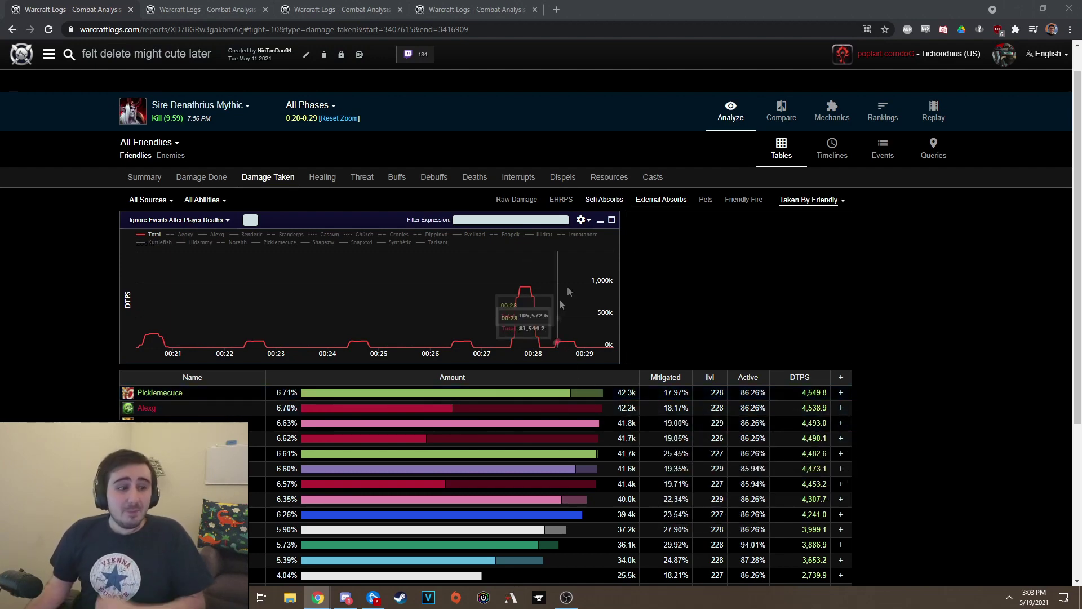
Step: Scroll down the Damage Taken table for the Sire Denathrius Mythic kill
{"action": "scroll", "coordinate": [559, 304], "scroll_direction": "down", "scroll_amount": 4}
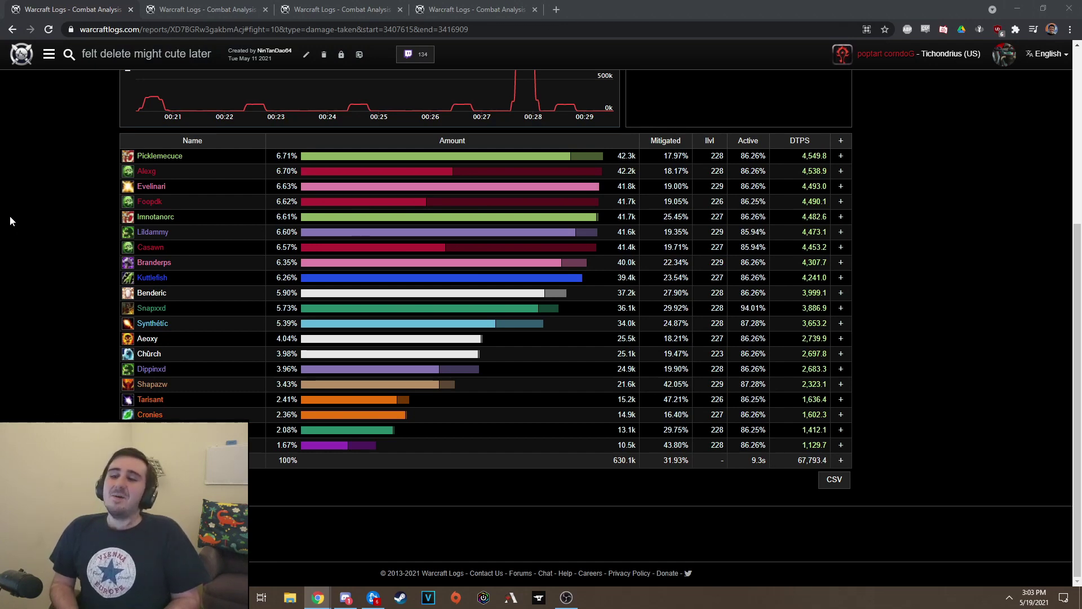
Step: Select the raid's 630.1k total damage taken in the totals row
{"action": "scroll", "coordinate": [9, 215], "scroll_direction": "up", "scroll_amount": 4}
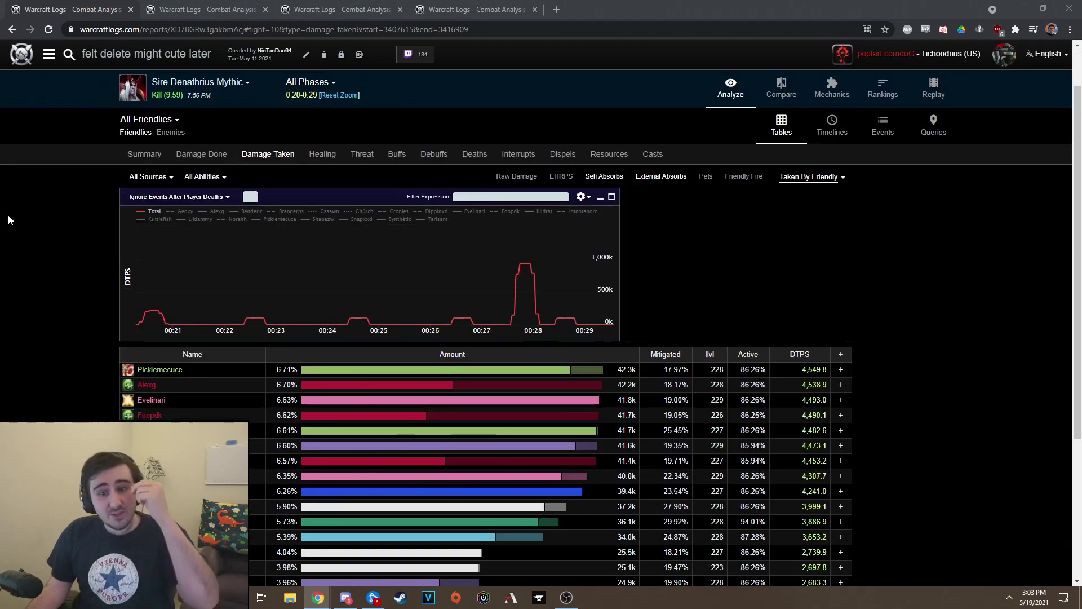
{"action": "scroll", "coordinate": [8, 220], "scroll_direction": "down", "scroll_amount": 1}
{"action": "scroll", "coordinate": [8, 216], "scroll_direction": "up", "scroll_amount": 1}
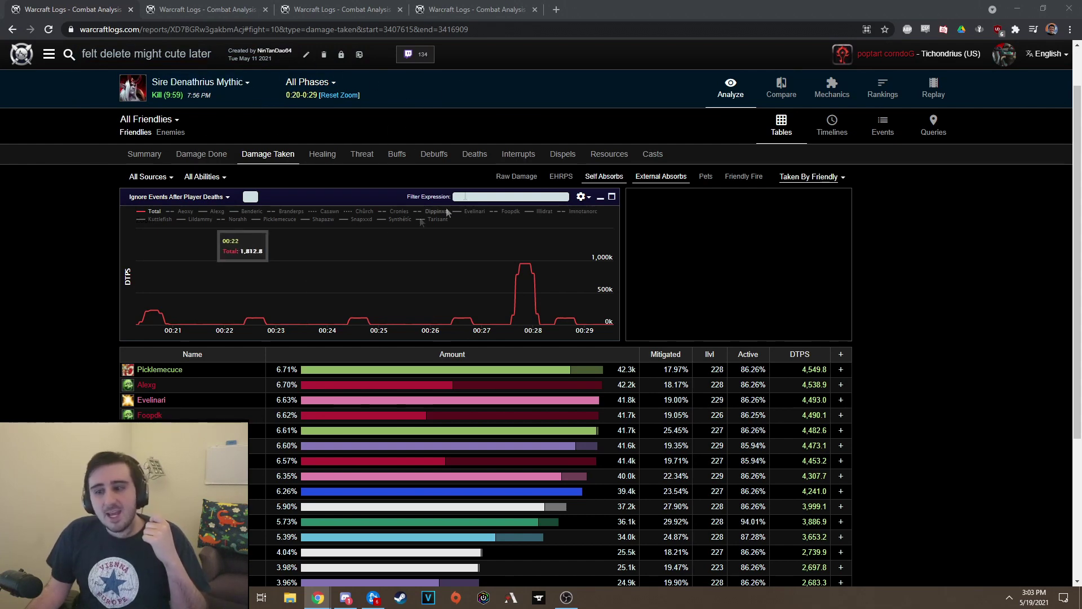
{"action": "scroll", "coordinate": [617, 271], "scroll_direction": "down", "scroll_amount": 3}
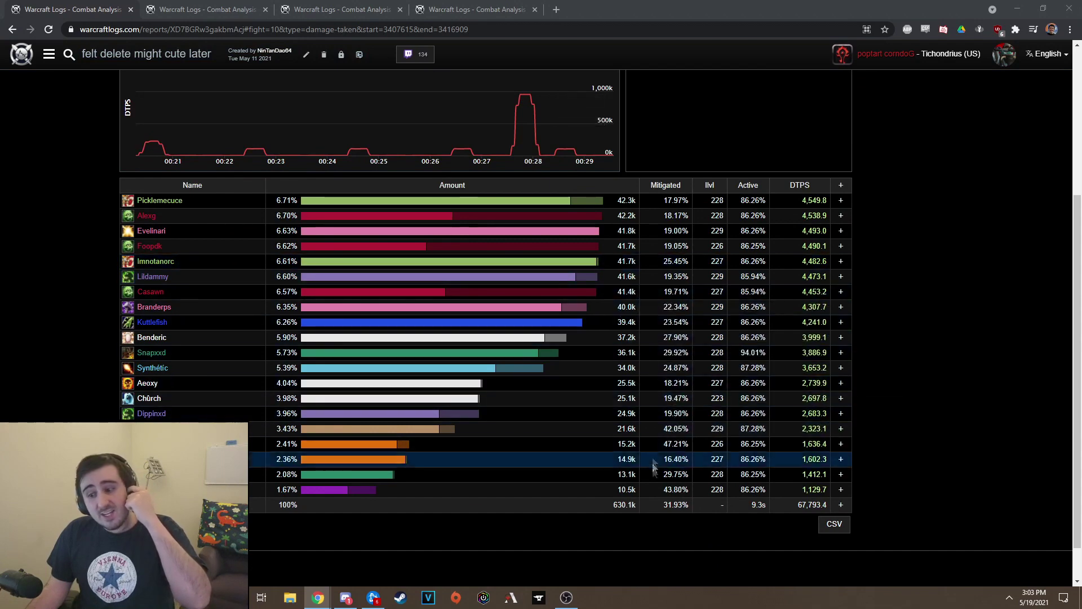
{"action": "double_click", "coordinate": [637, 508]}
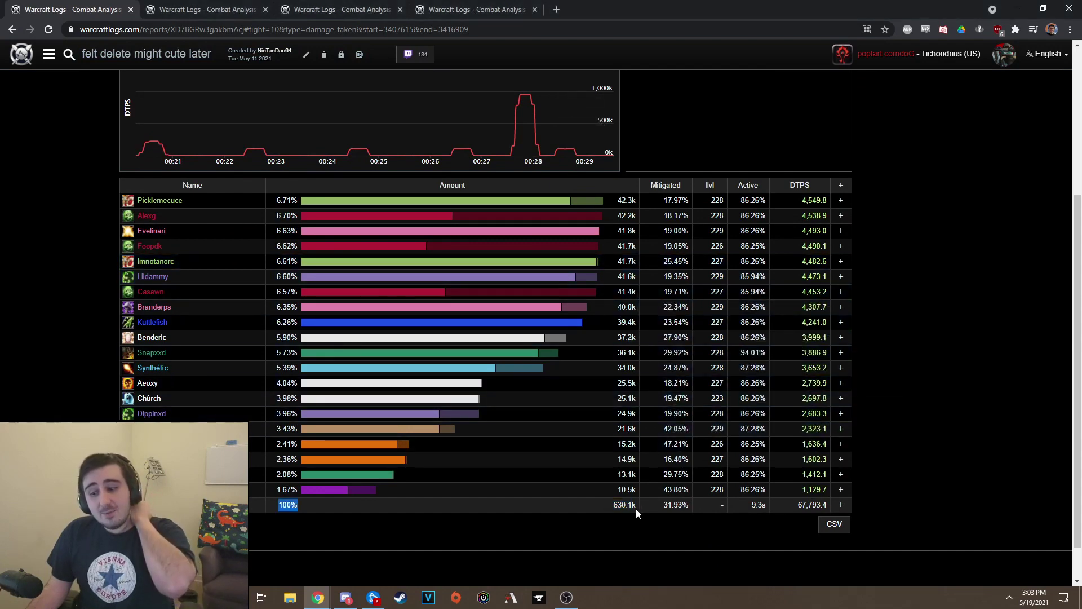
{"action": "double_click", "coordinate": [636, 508]}
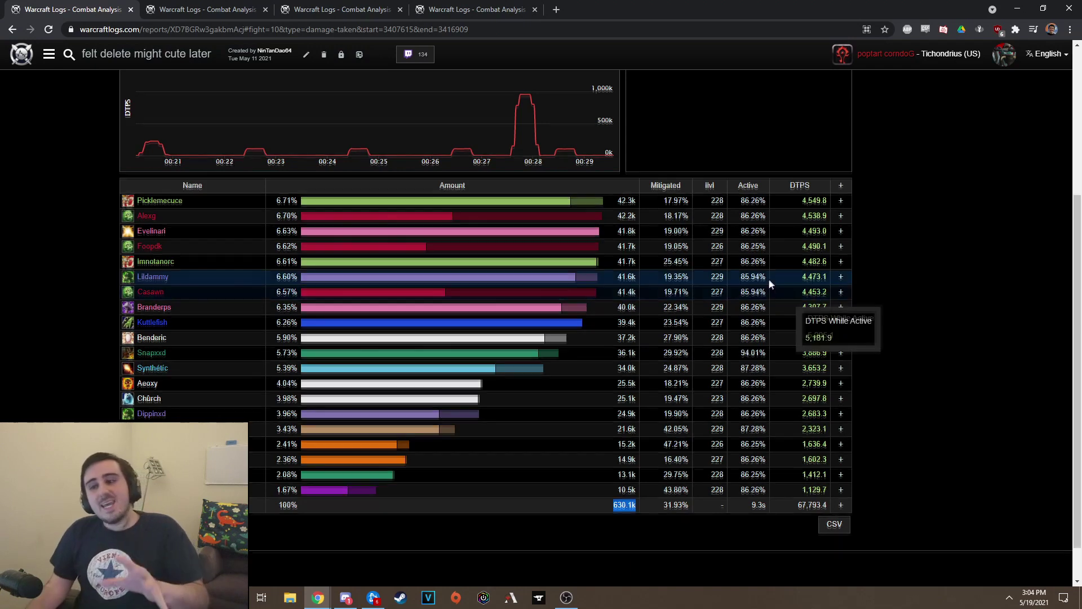
Step: Bring up Windows search to look for the Calculator app
{"action": "scroll", "coordinate": [705, 327], "scroll_direction": "up", "scroll_amount": 4}
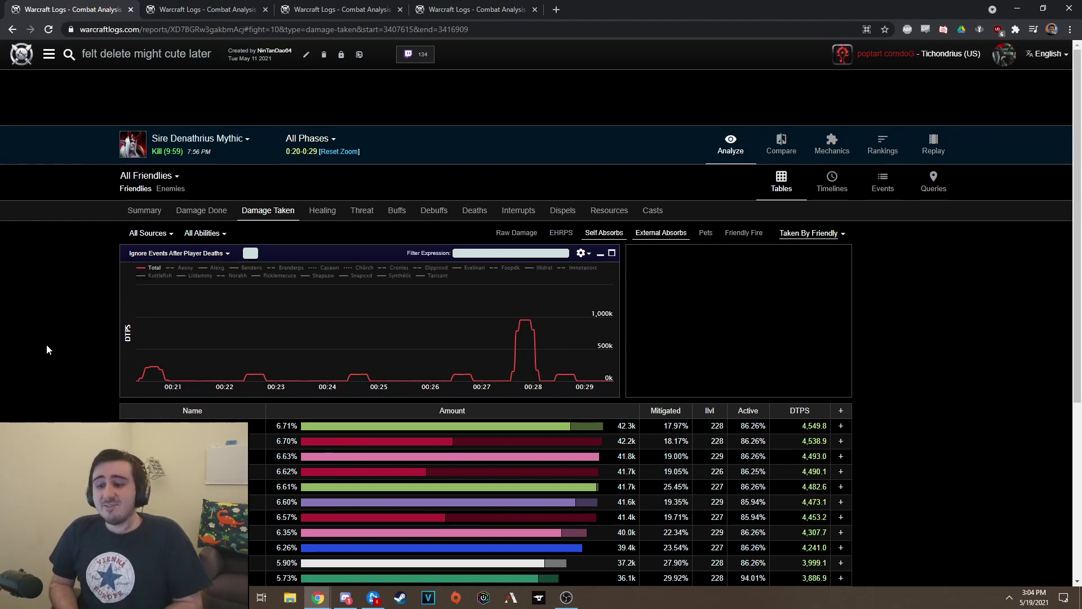
{"action": "scroll", "coordinate": [70, 337], "scroll_direction": "down", "scroll_amount": 5}
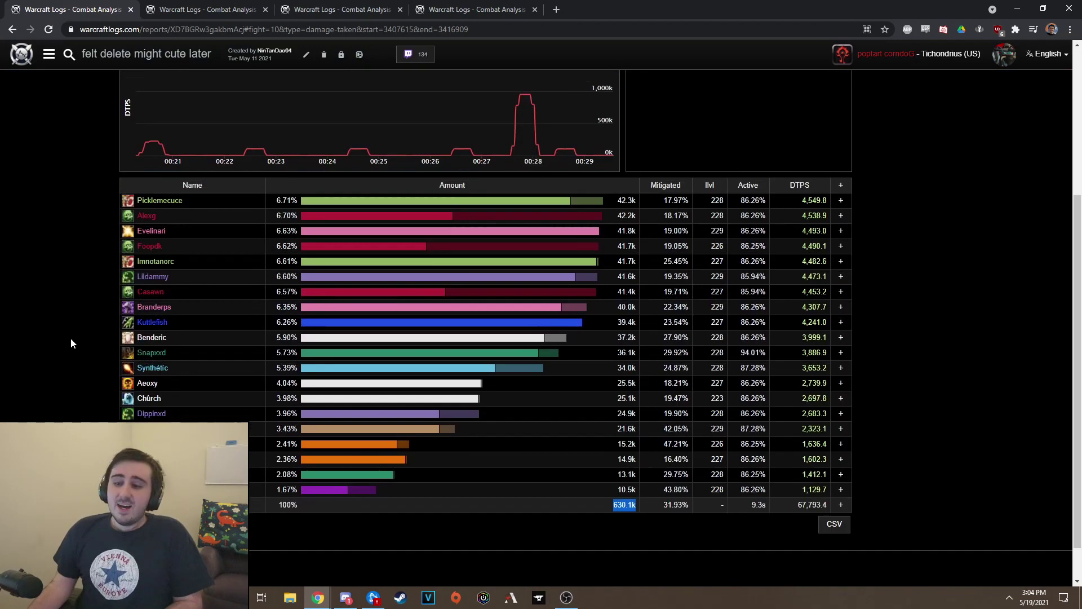
{"action": "key", "text": "super"}
Step: Launch Calculator and compute 550 × 0.2 = 110
{"action": "type", "text": "calc"}
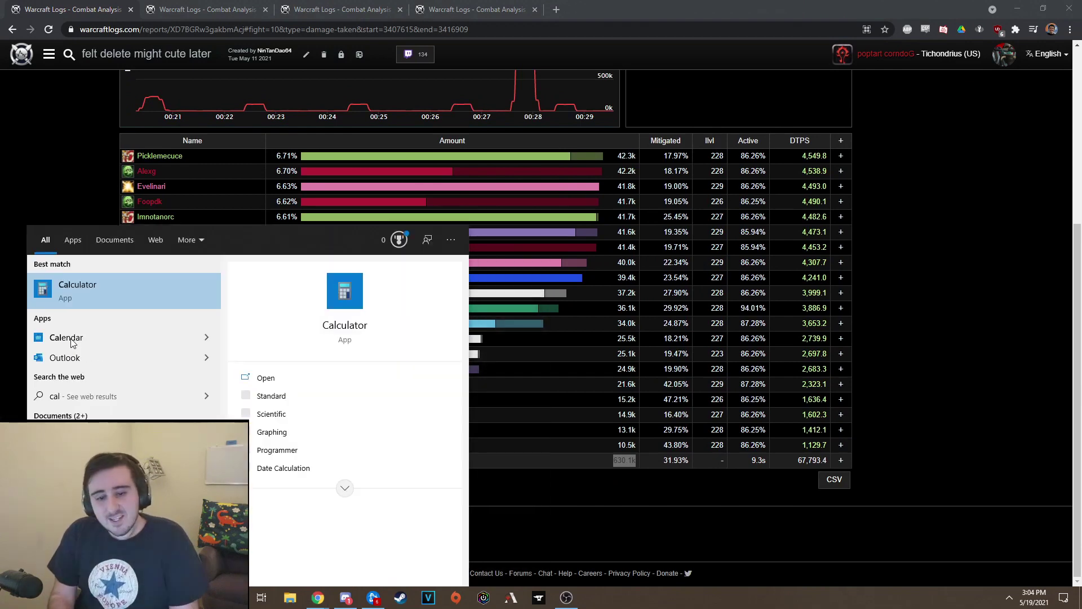
{"action": "key", "text": "Return"}
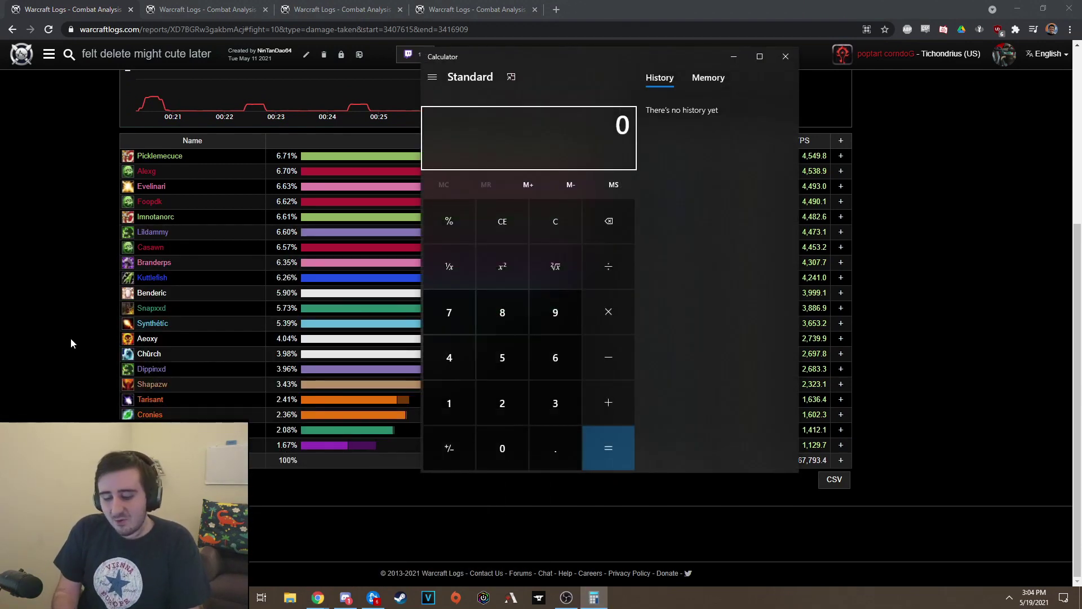
{"action": "type", "text": "550"}
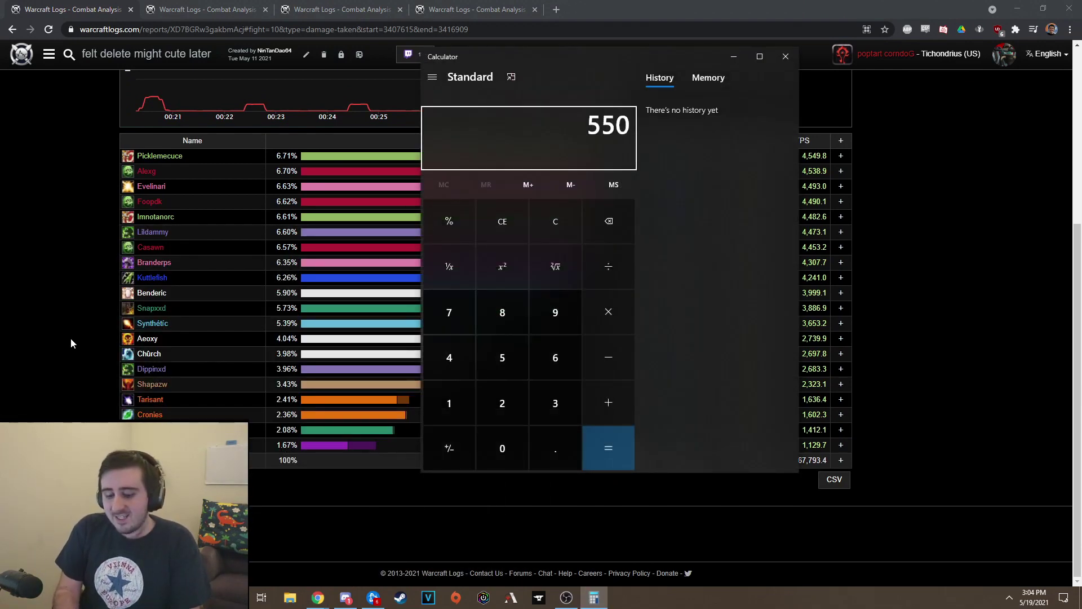
{"action": "type", "text": "*0.2"}
{"action": "key", "text": "Return"}
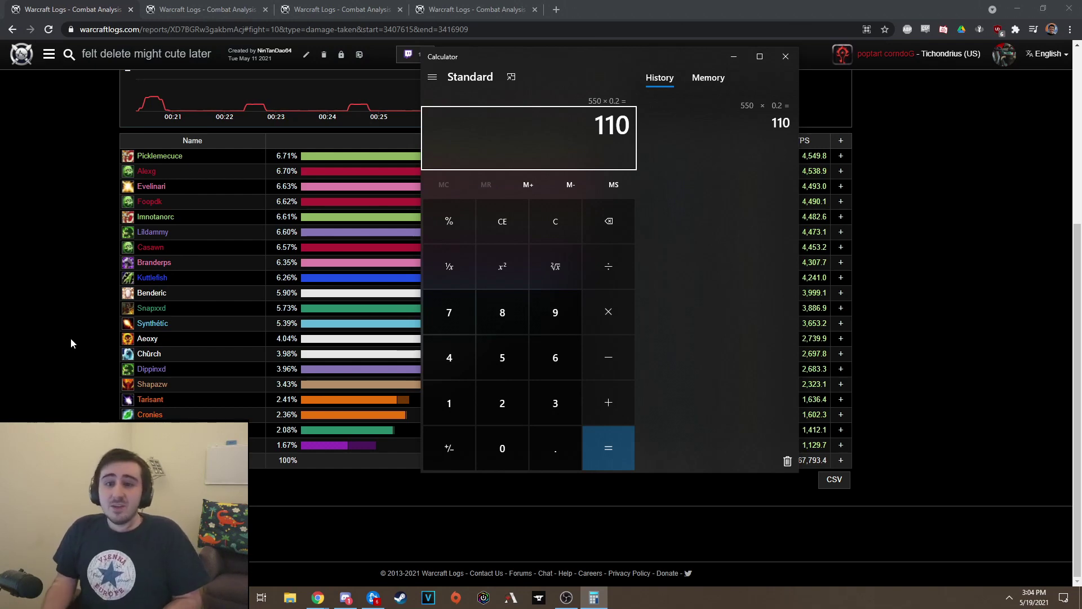
Step: Move the Calculator window to the right, beside the damage-taken report
{"action": "scroll", "coordinate": [206, 302], "scroll_direction": "up", "scroll_amount": 3}
{"action": "left_click_drag", "start_coordinate": [510, 54], "coordinate": [752, 66]}
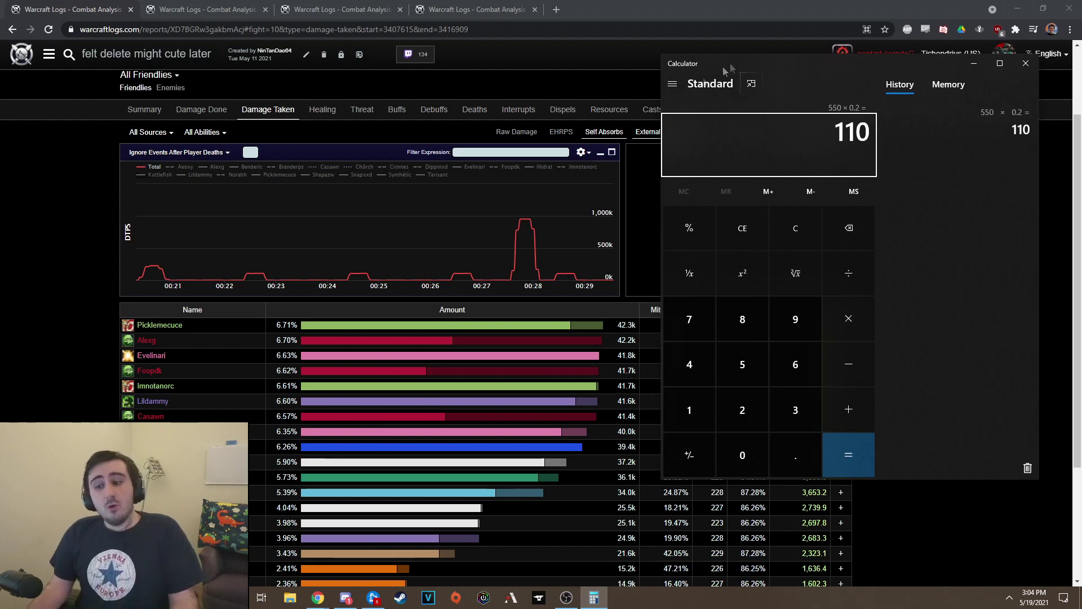
{"action": "mouse_move", "coordinate": [529, 258]}
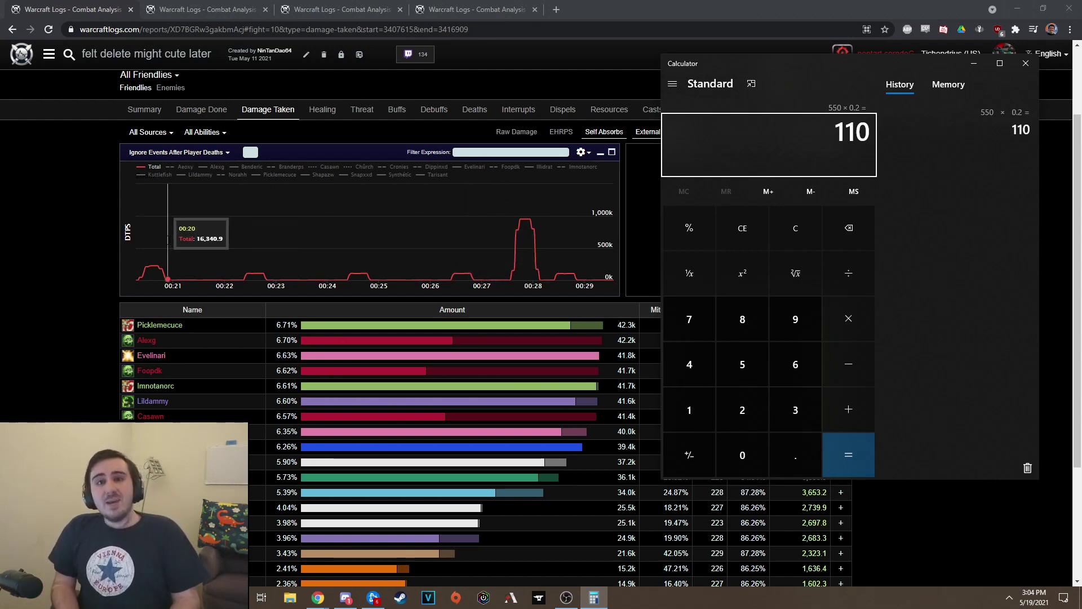
Step: Clear Calculator and compute 45000 × 1.06 = 47,700
{"action": "left_click", "coordinate": [740, 238]}
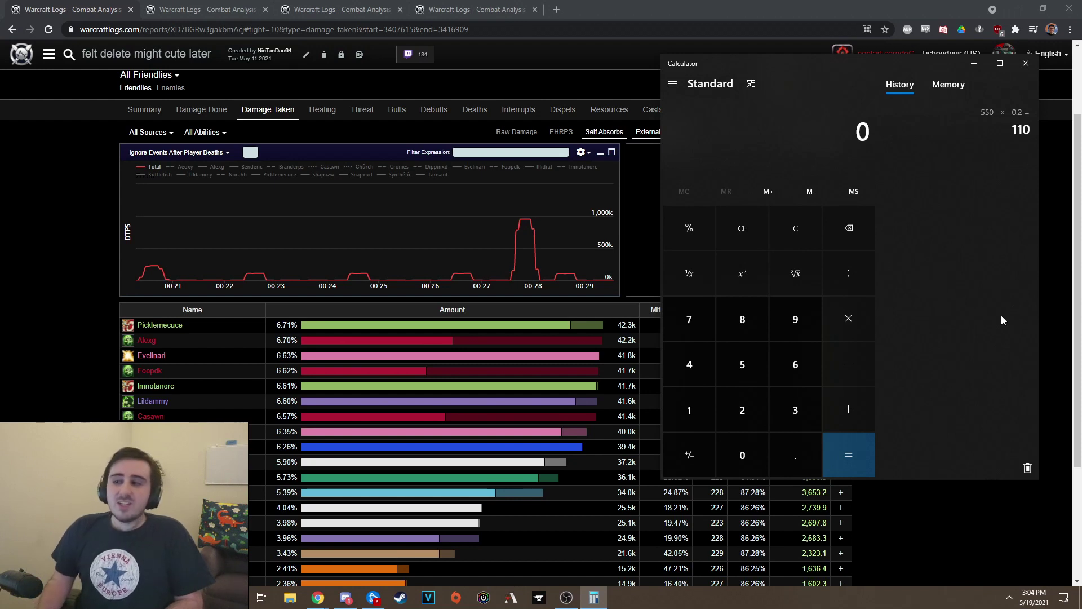
{"action": "type", "text": "450000"}
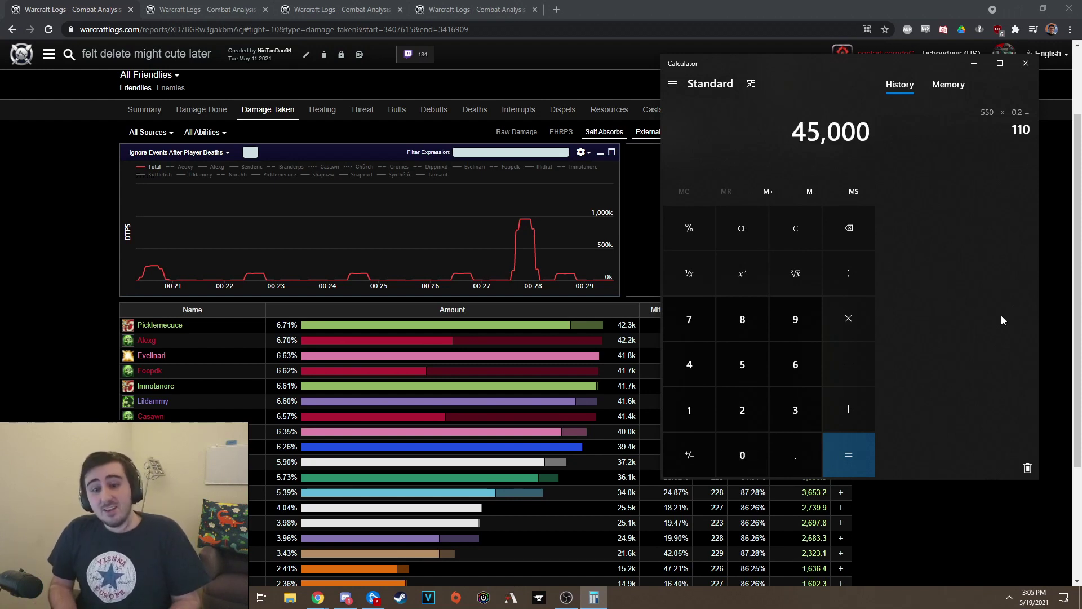
{"action": "type", "text": "*1.06"}
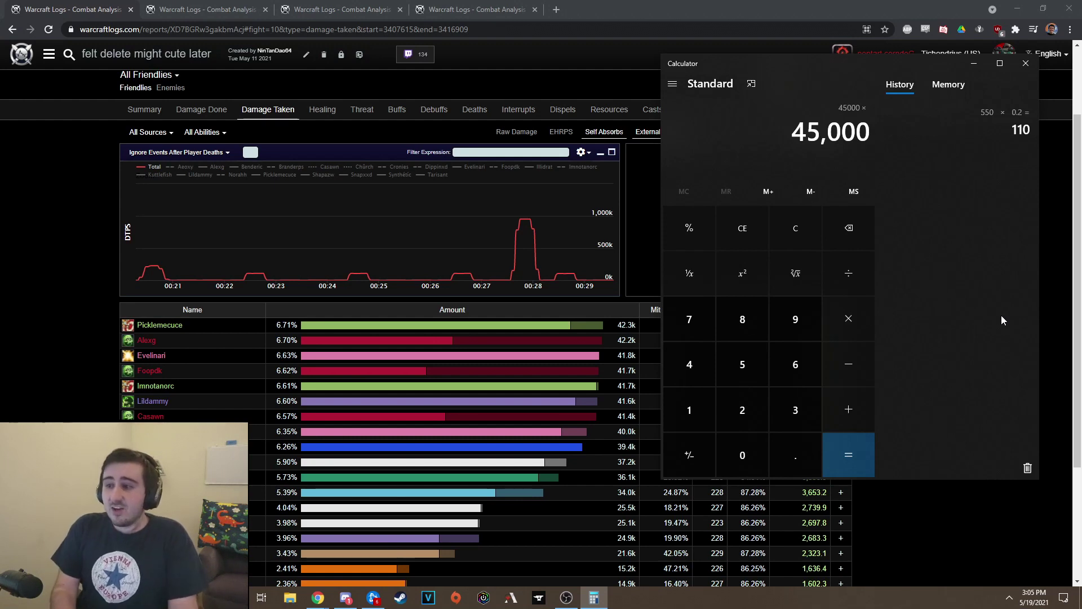
{"action": "key", "text": "Return"}
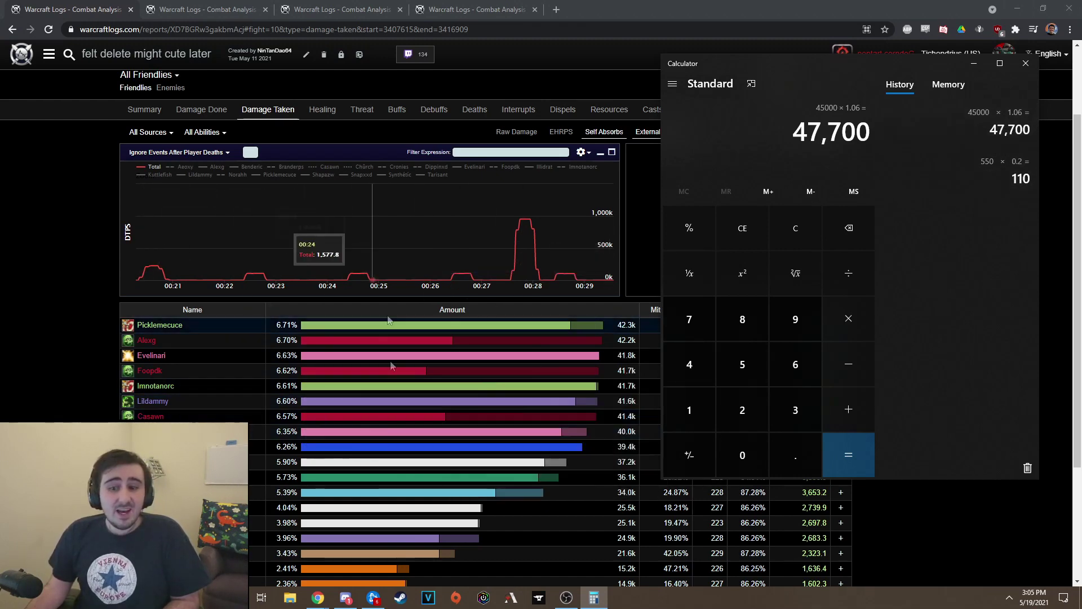
{"action": "scroll", "coordinate": [332, 282], "scroll_direction": "down", "scroll_amount": 2}
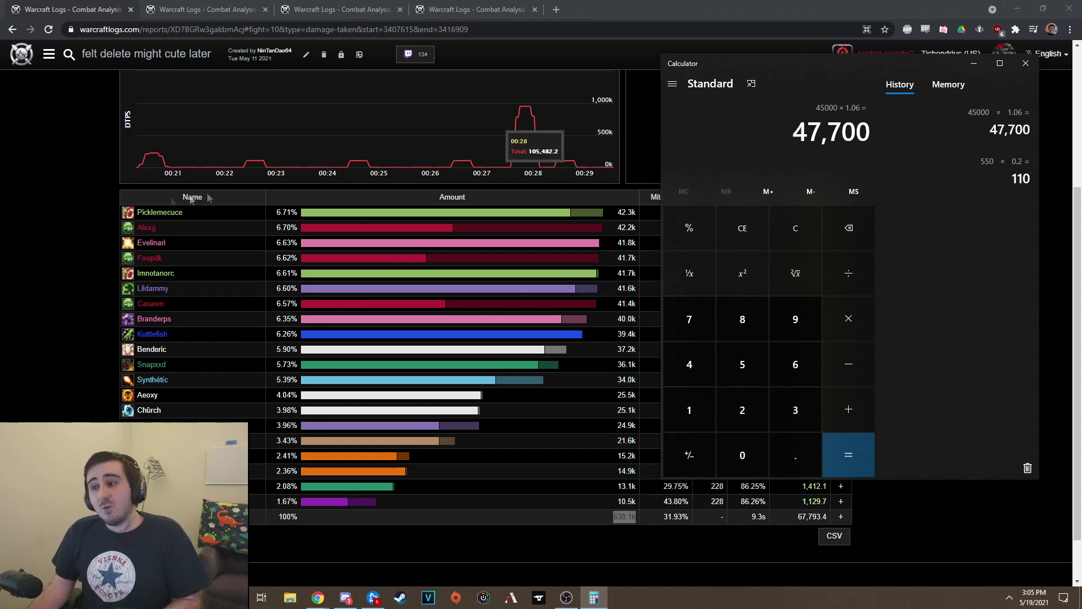
{"action": "scroll", "coordinate": [125, 201], "scroll_direction": "up", "scroll_amount": 2}
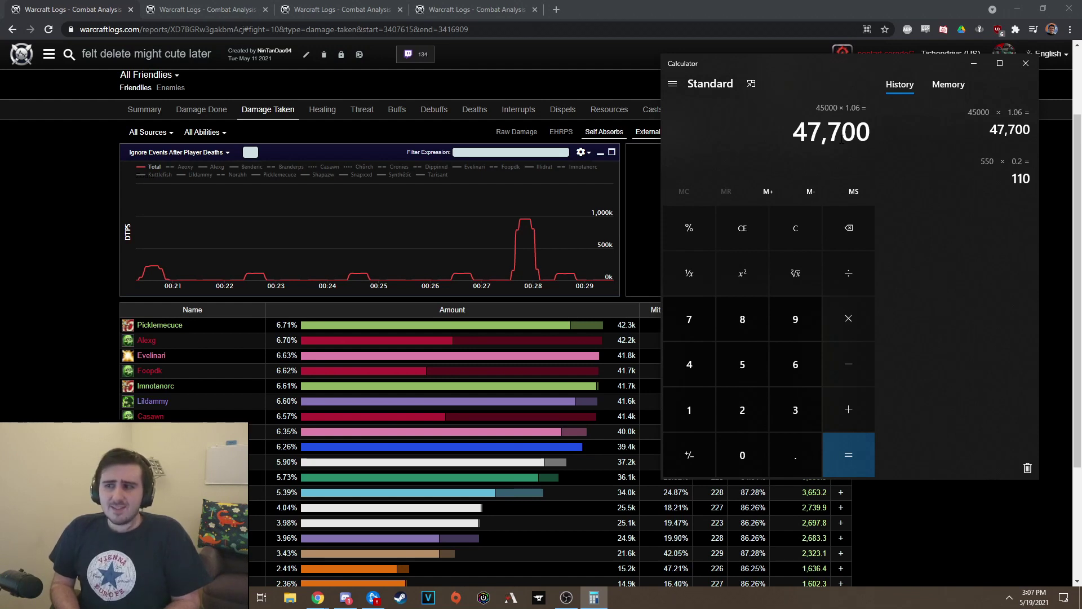
{"action": "left_click", "coordinate": [1026, 63]}
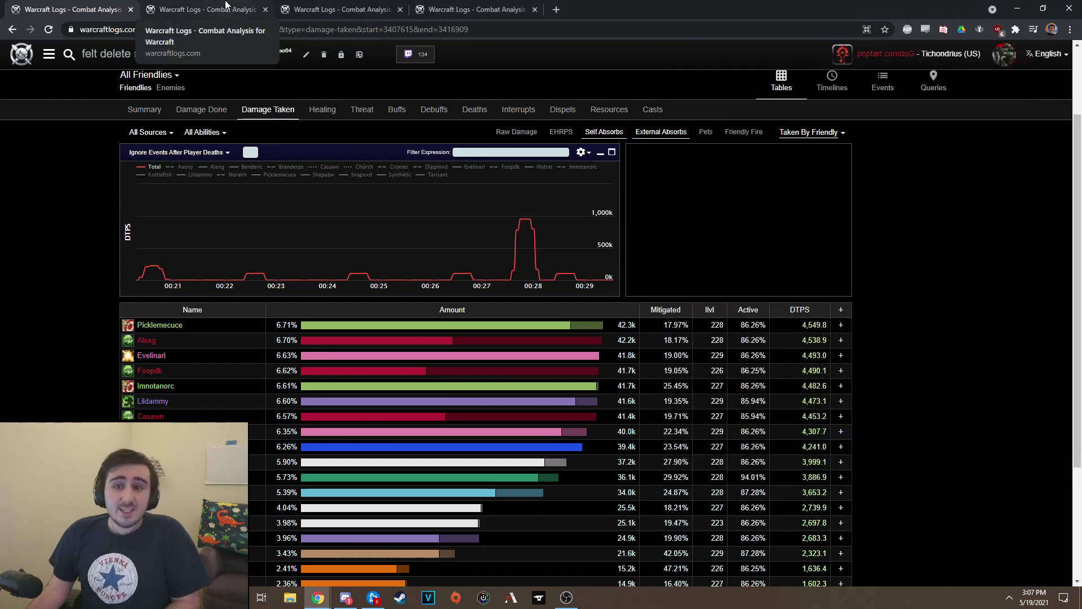
Step: Check the Anti-Magic Zone casts (4, 2 and 1 per caster, 7 total), then return to Damage Taken
{"action": "left_click", "coordinate": [226, 10]}
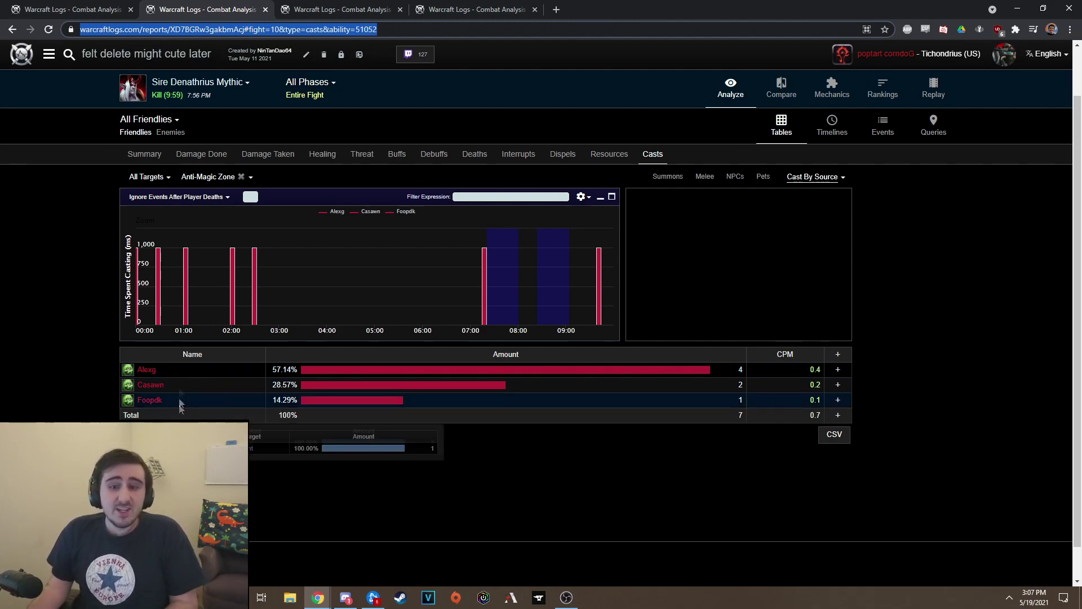
{"action": "mouse_move", "coordinate": [158, 303]}
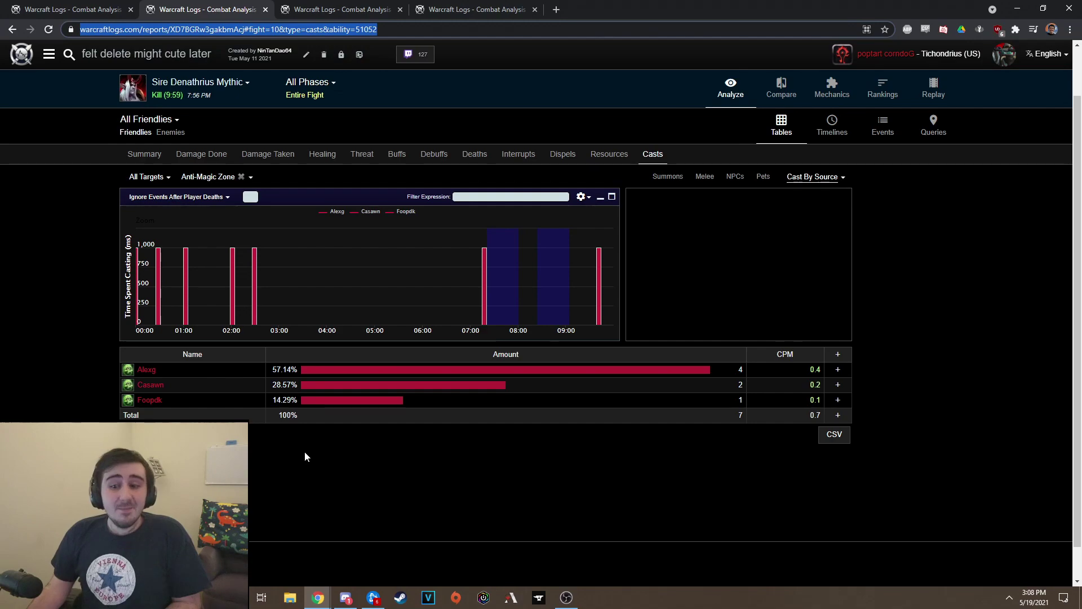
{"action": "left_click", "coordinate": [367, 5]}
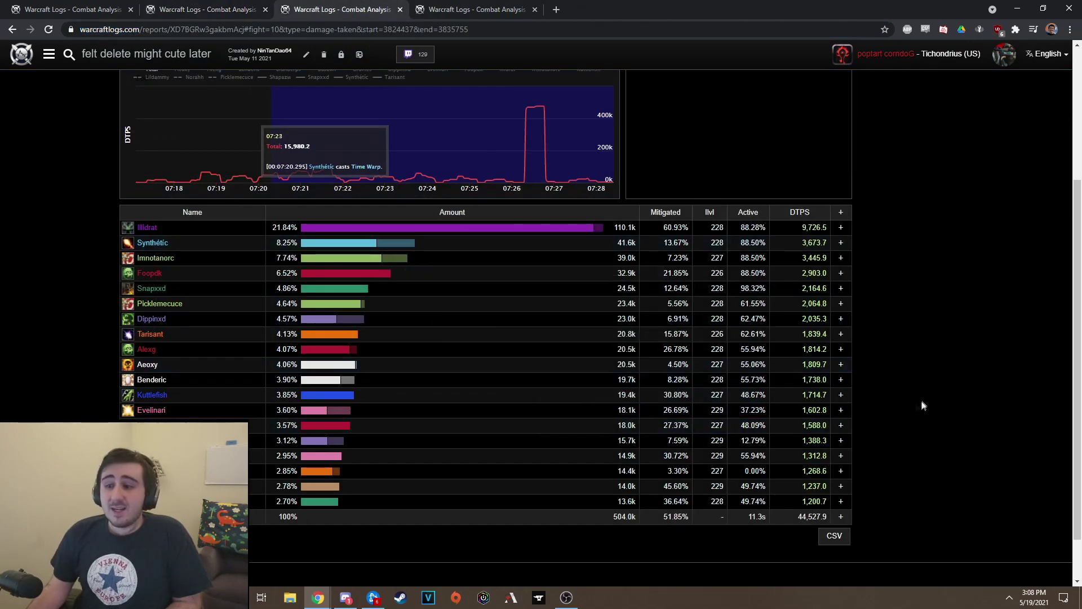
Step: Select the 504.0k total damage taken for the 07:18–07:28 window, then deselect it
{"action": "scroll", "coordinate": [538, 210], "scroll_direction": "up", "scroll_amount": 2}
{"action": "scroll", "coordinate": [535, 226], "scroll_direction": "up", "scroll_amount": 1}
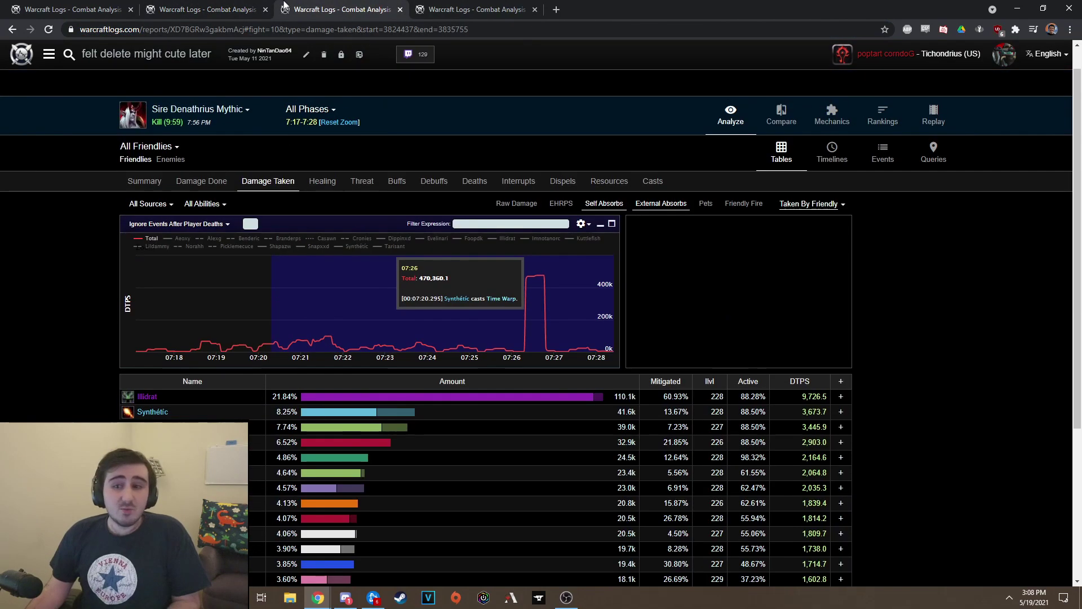
{"action": "scroll", "coordinate": [440, 316], "scroll_direction": "down", "scroll_amount": 1}
{"action": "scroll", "coordinate": [430, 341], "scroll_direction": "down", "scroll_amount": 2}
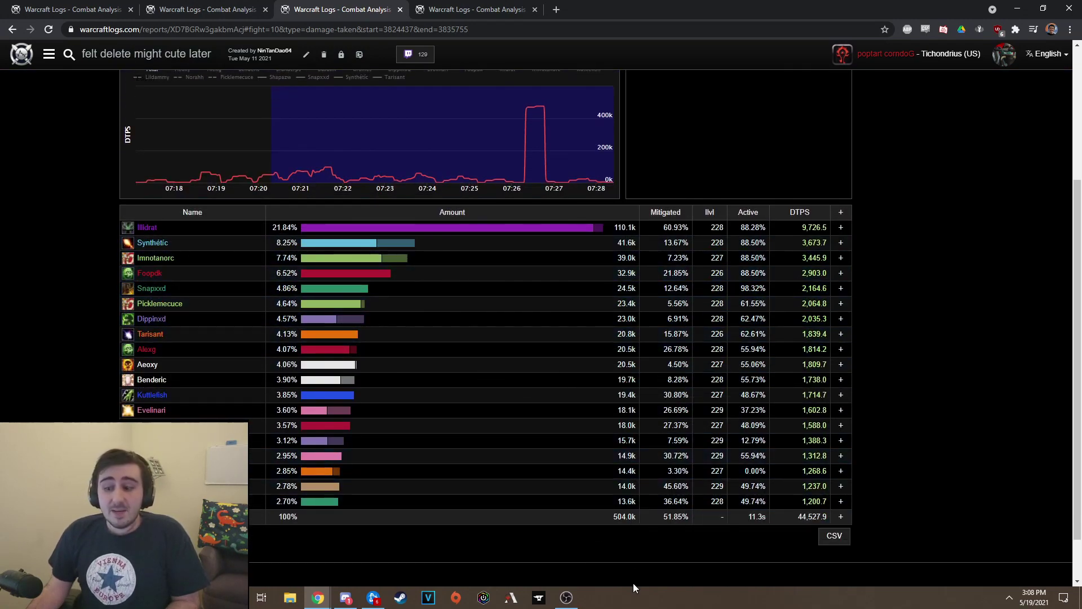
{"action": "double_click", "coordinate": [615, 517]}
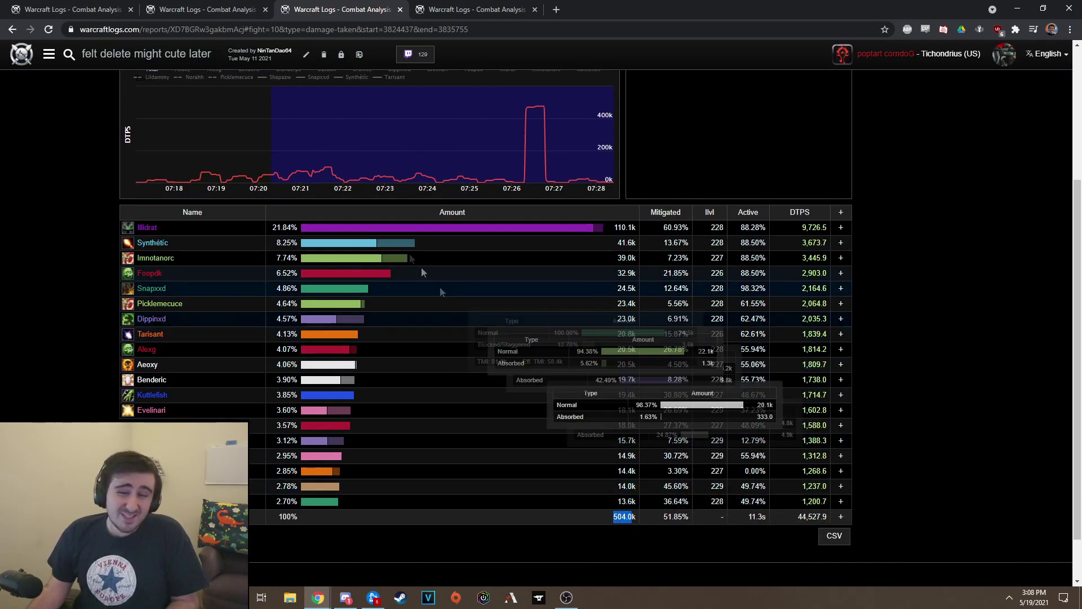
{"action": "mouse_move", "coordinate": [175, 226]}
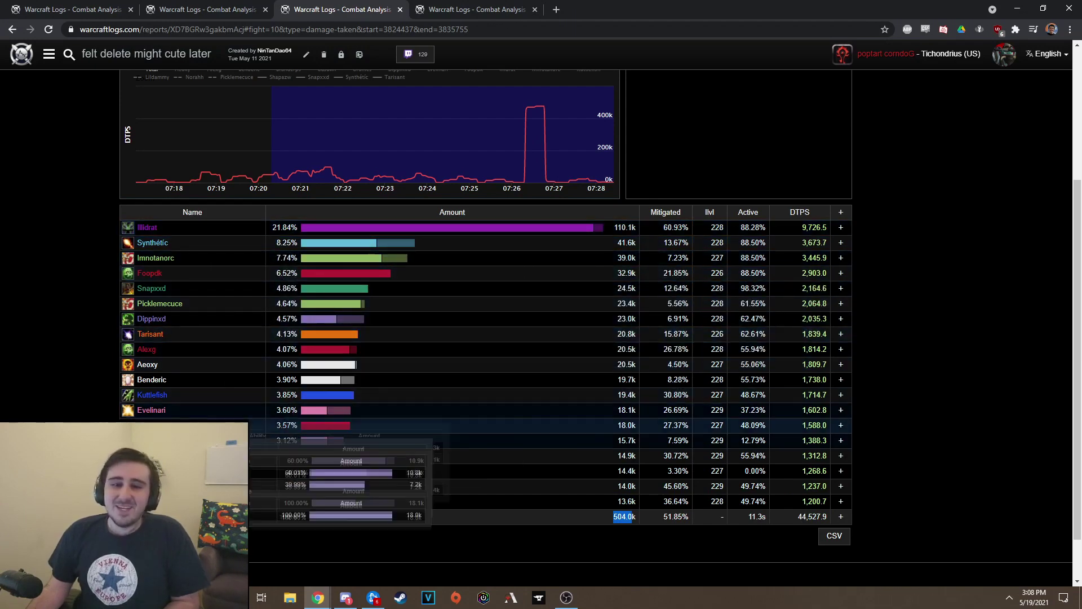
{"action": "scroll", "coordinate": [630, 471], "scroll_direction": "down", "scroll_amount": 1}
{"action": "left_click", "coordinate": [630, 471]}
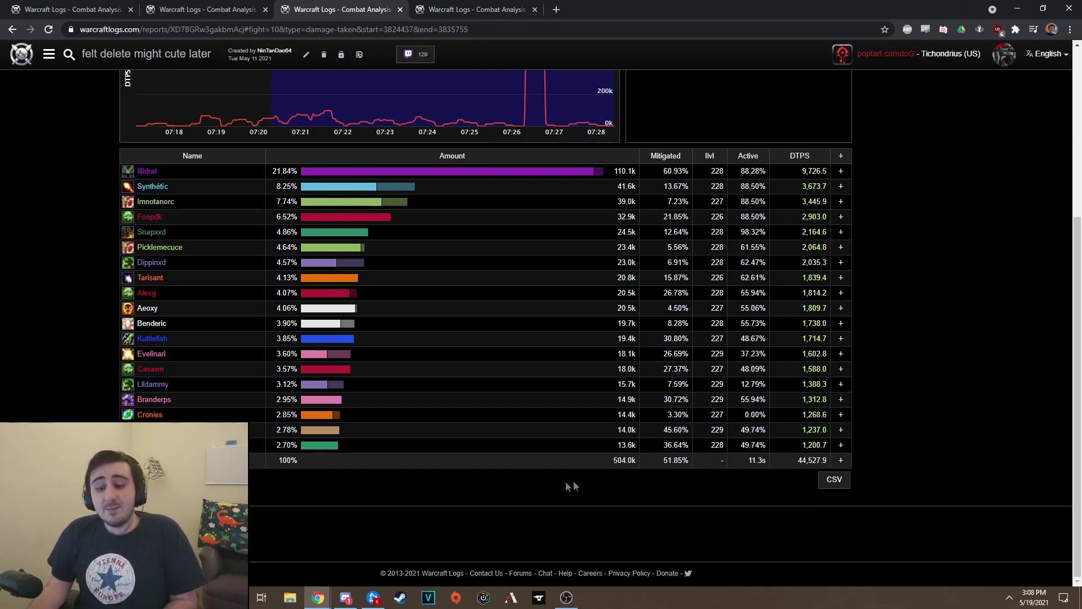
Step: Relaunch Calculator and compute 47000 × 5 = 235,000
{"action": "key", "text": "super"}
{"action": "type", "text": "calc"}
{"action": "key", "text": "Return"}
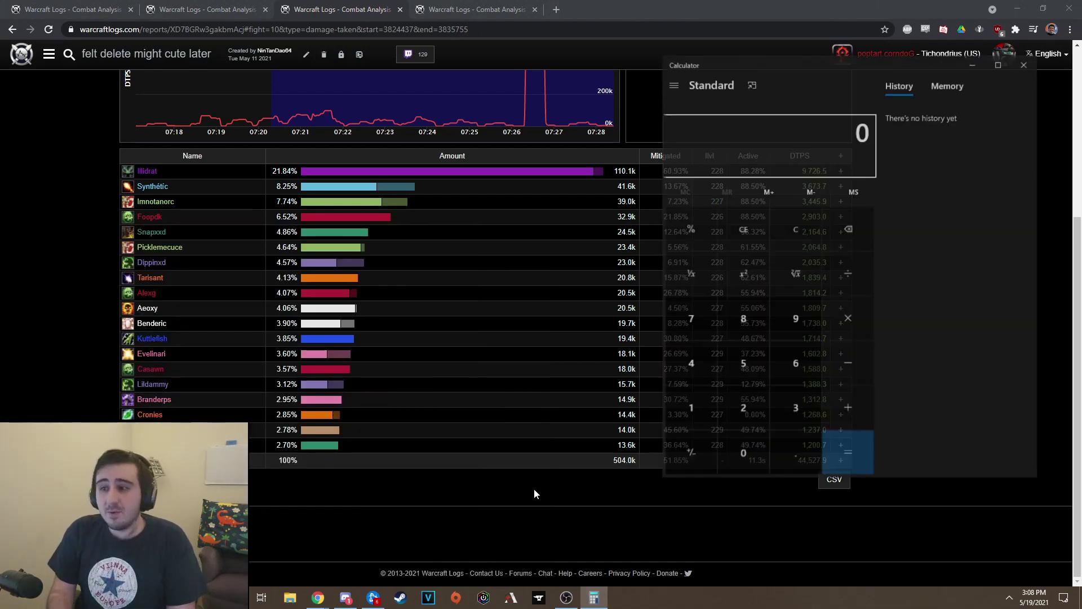
{"action": "type", "text": "470000"}
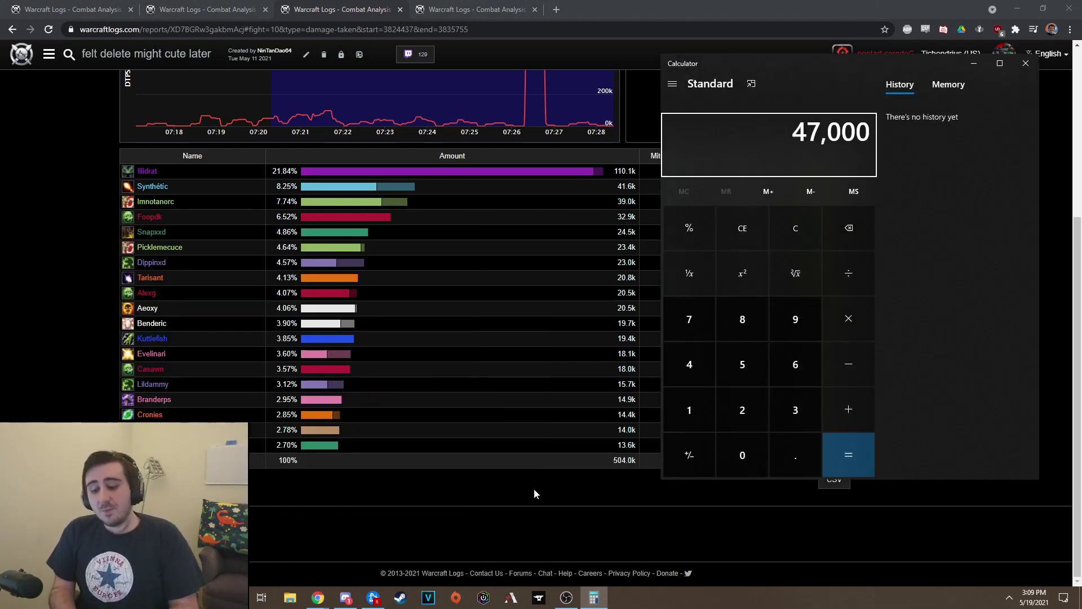
{"action": "type", "text": "*5"}
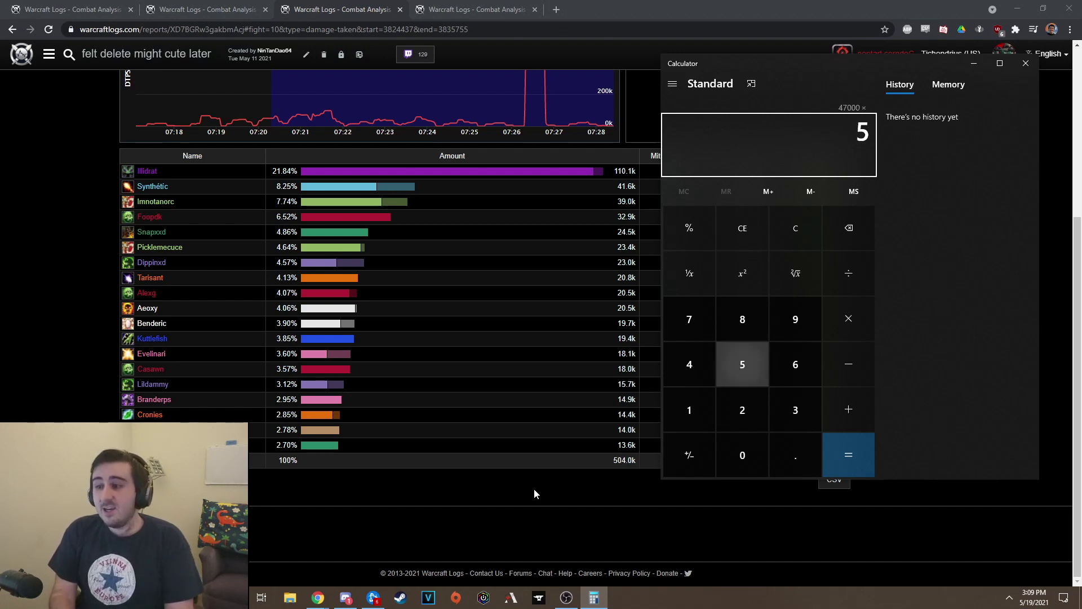
{"action": "key", "text": "Return"}
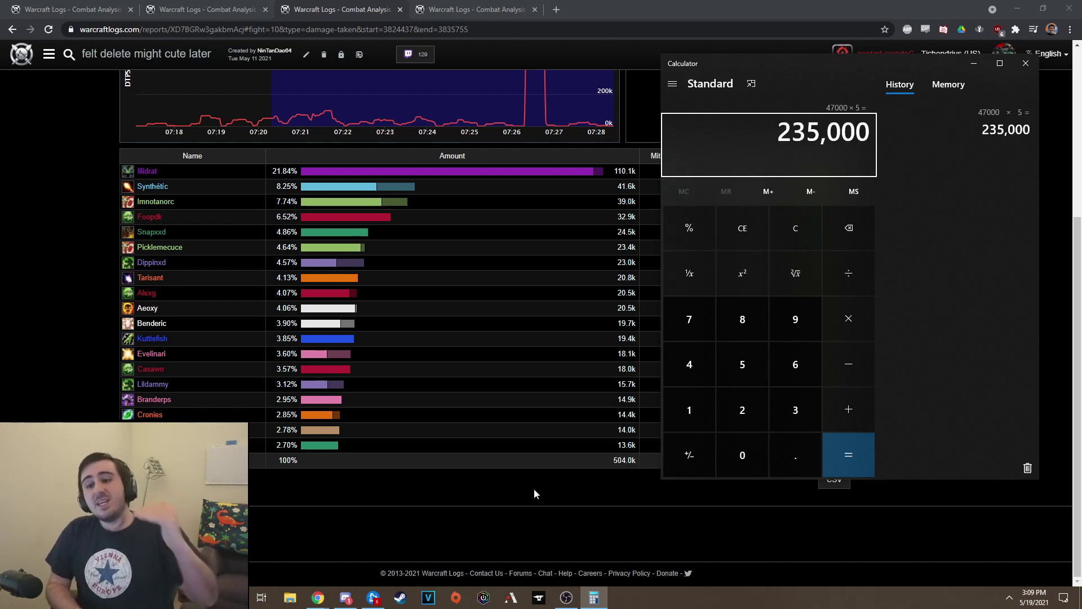
Step: Nudge the Calculator window slightly right beside the damage table
{"action": "left_click", "coordinate": [775, 135]}
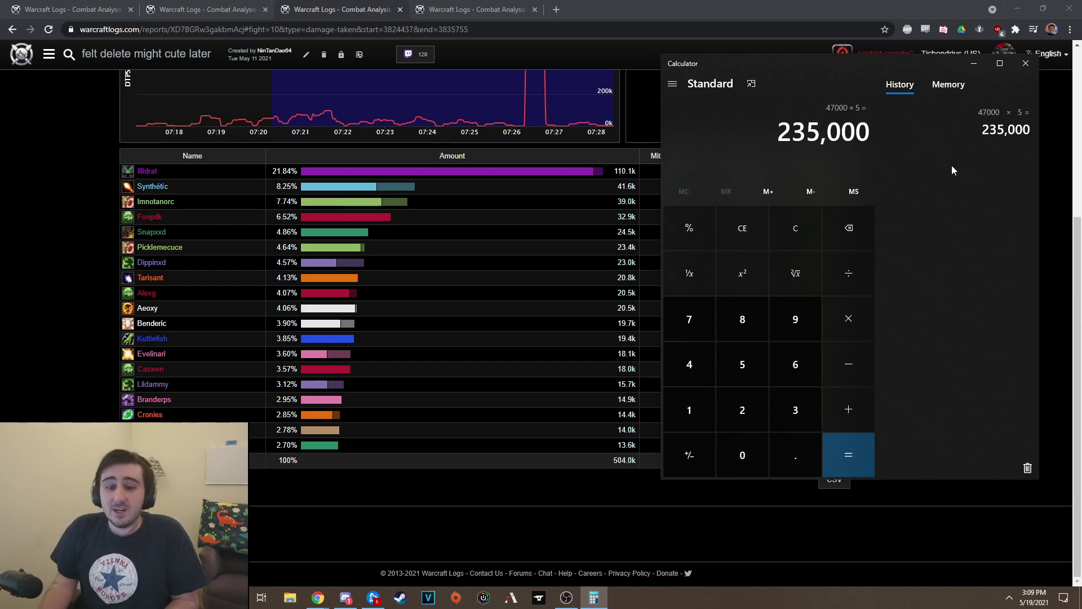
{"action": "scroll", "coordinate": [511, 249], "scroll_direction": "up", "scroll_amount": 1}
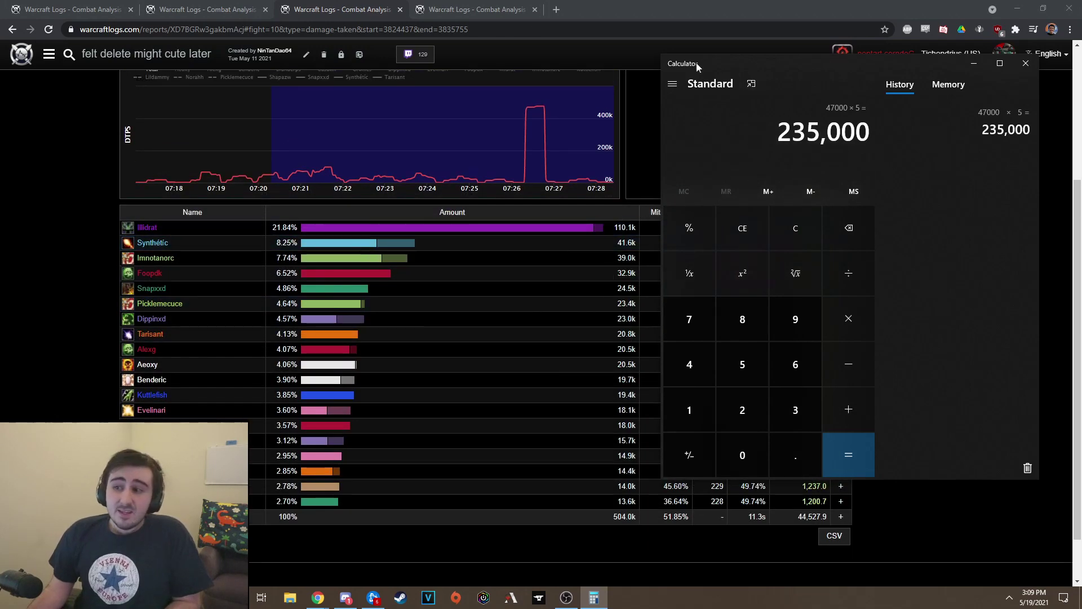
{"action": "left_click_drag", "start_coordinate": [696, 67], "coordinate": [724, 72]}
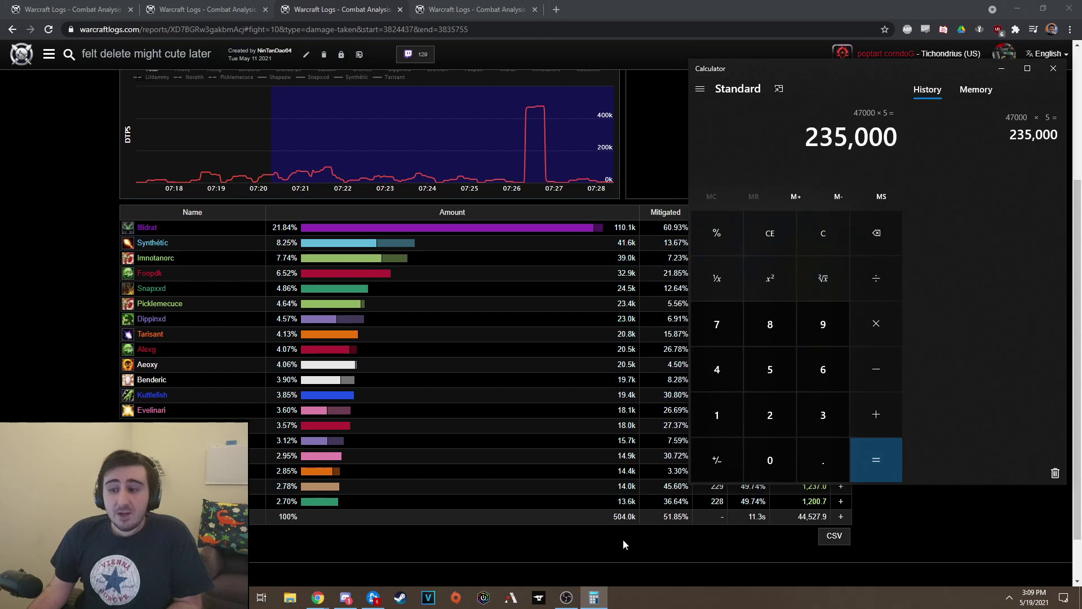
{"action": "scroll", "coordinate": [592, 503], "scroll_direction": "up", "scroll_amount": 1}
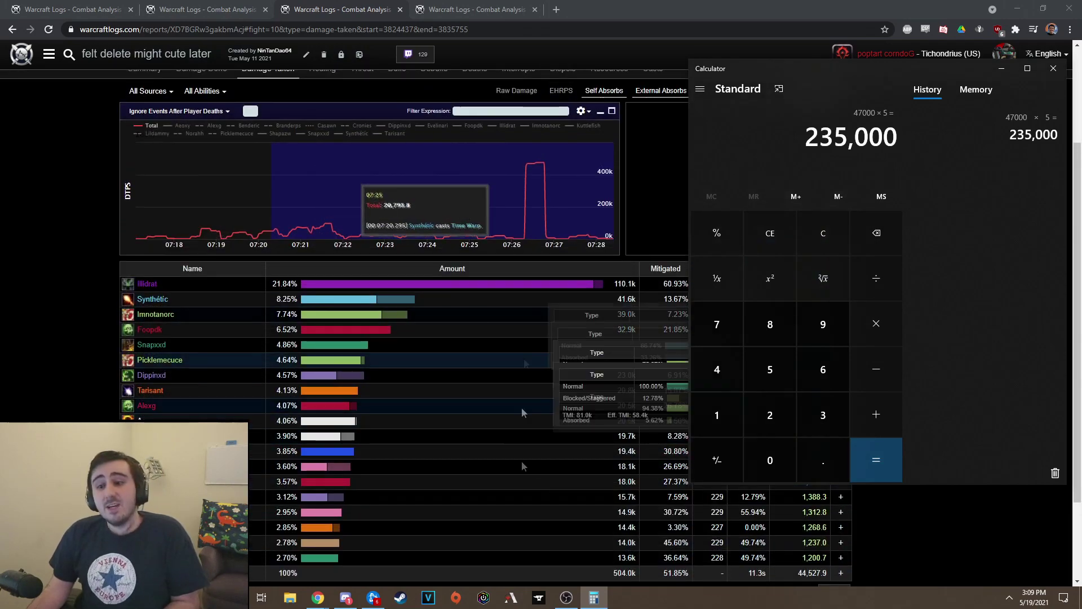
{"action": "scroll", "coordinate": [522, 467], "scroll_direction": "down", "scroll_amount": 2}
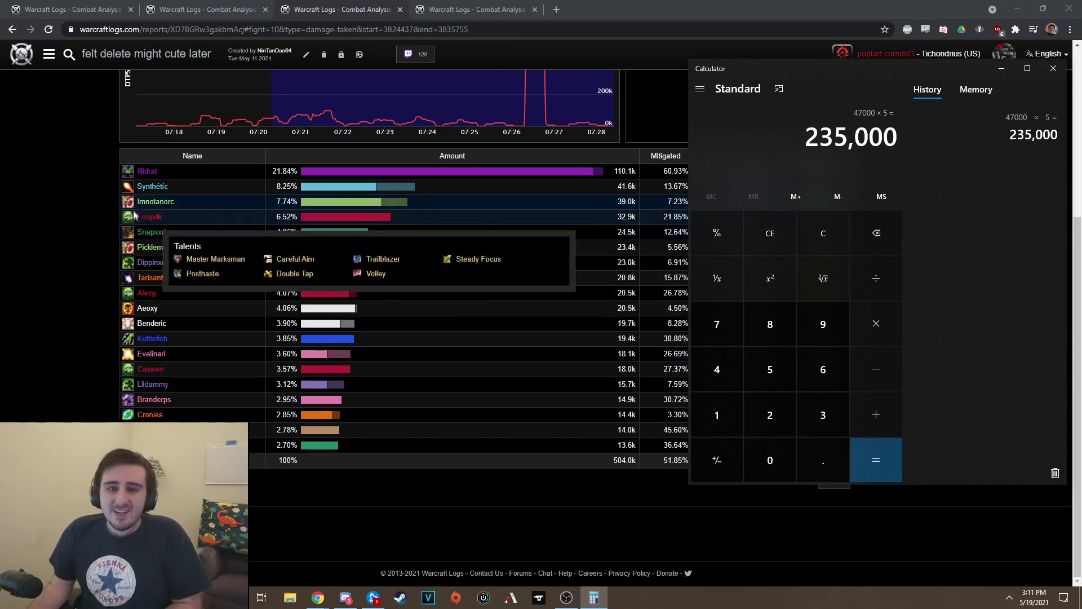
{"action": "mouse_move", "coordinate": [143, 221]}
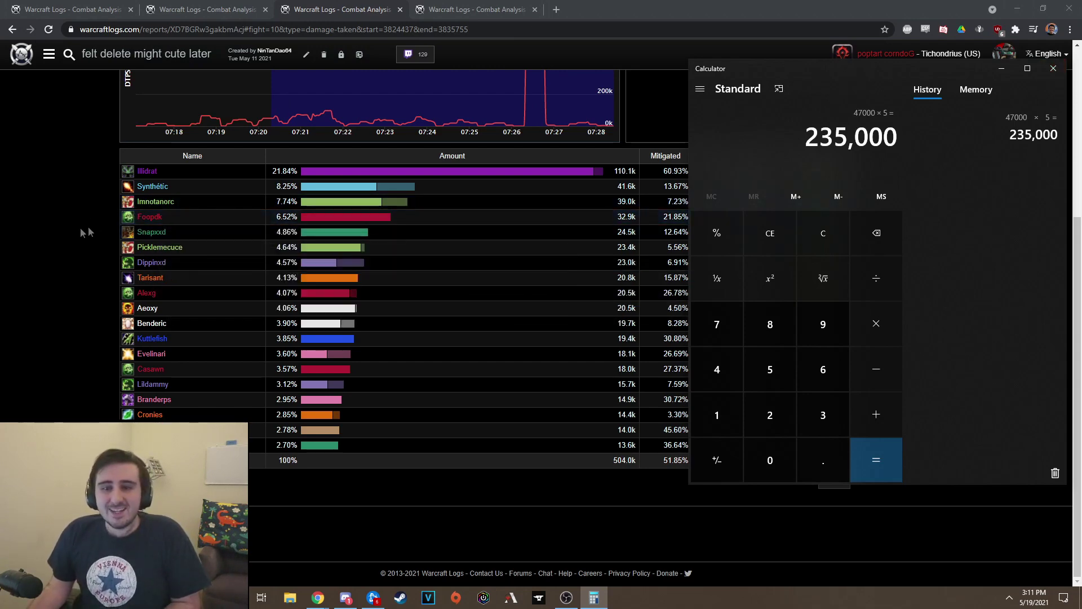
{"action": "scroll", "coordinate": [54, 273], "scroll_direction": "up", "scroll_amount": 1}
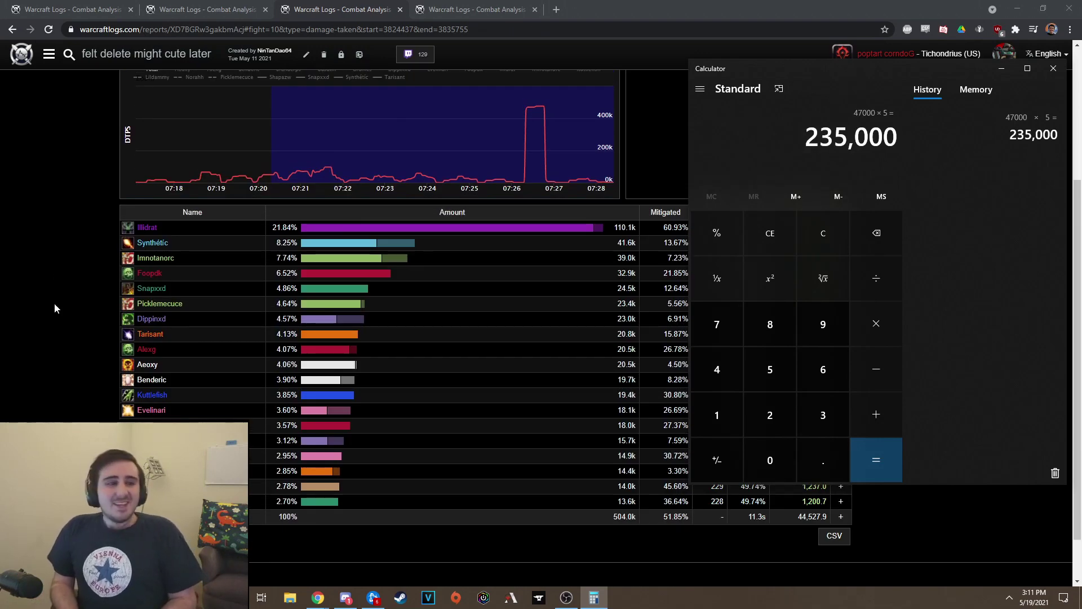
{"action": "left_click", "coordinate": [1054, 68]}
Step: Glance at the player summary tab, then go back to the Damage Taken table
{"action": "left_click", "coordinate": [489, 7]}
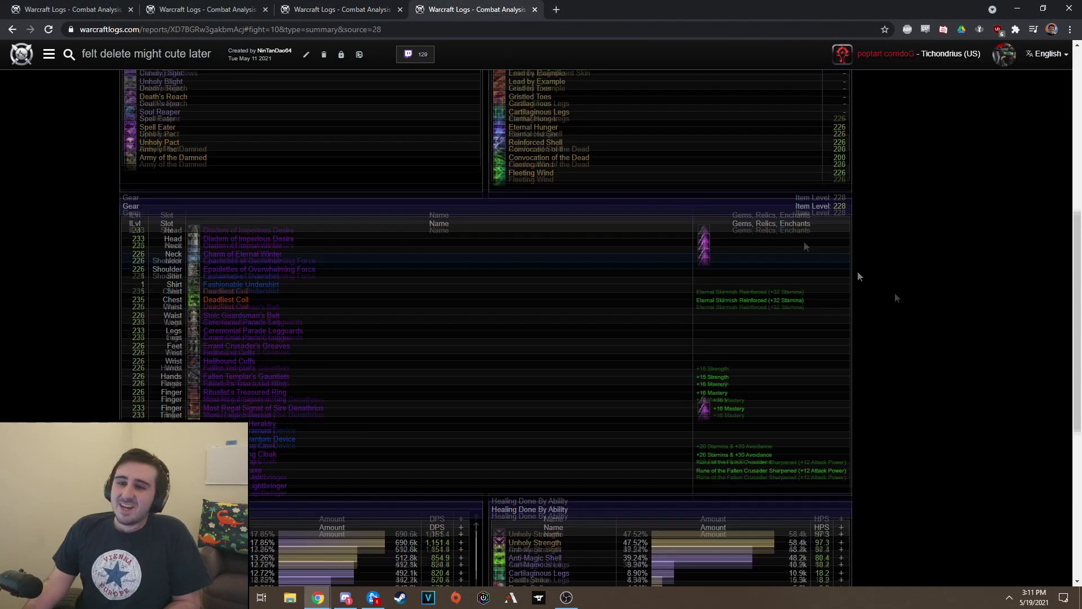
{"action": "key", "text": "ctrl+shift+Tab"}
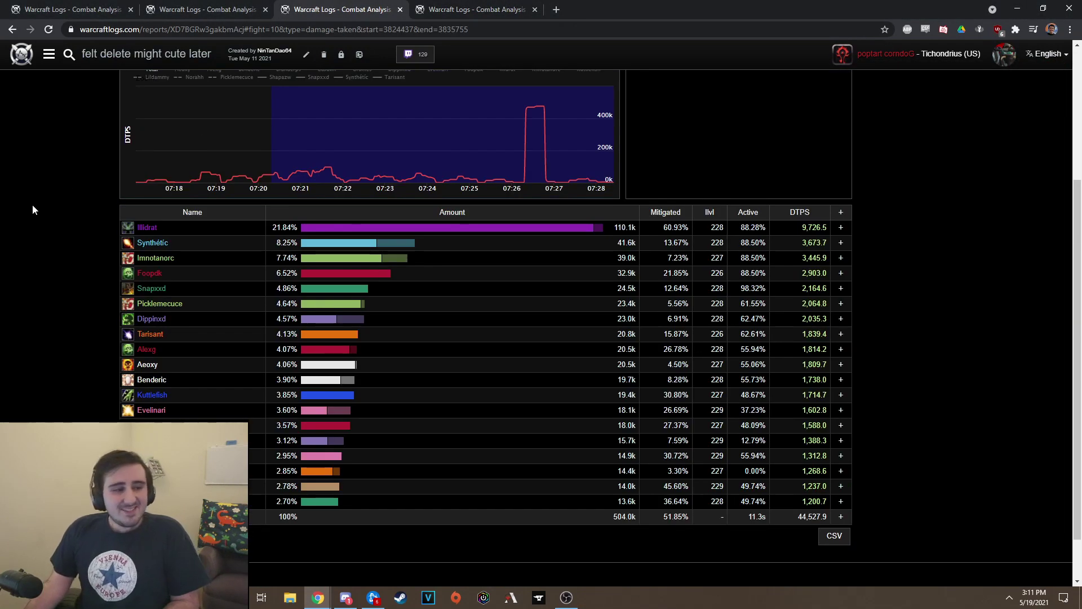